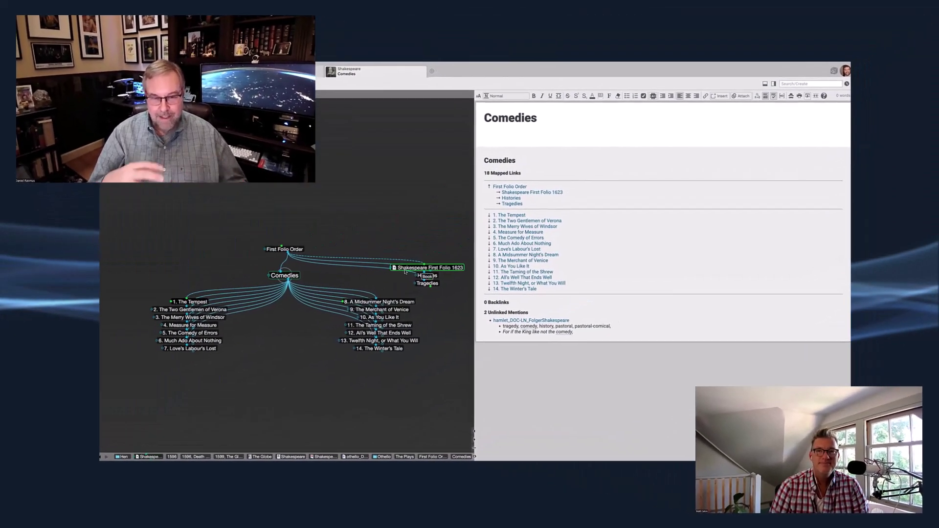
Open the Shakespeare First Folio 1623 PDF and view its page 8 and A Catalogue spreads
left_click(405, 270)
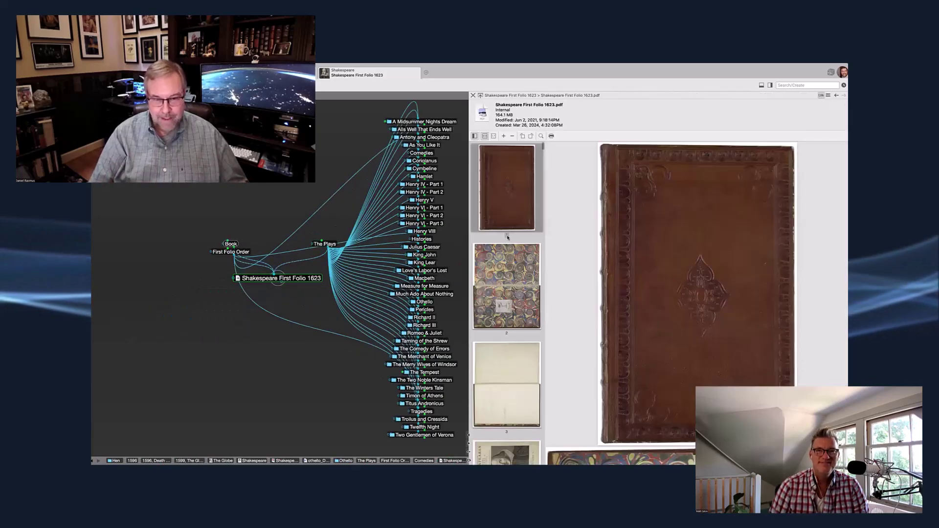
scroll(506, 242, "down", 5)
scroll(506, 242, "down", 5)
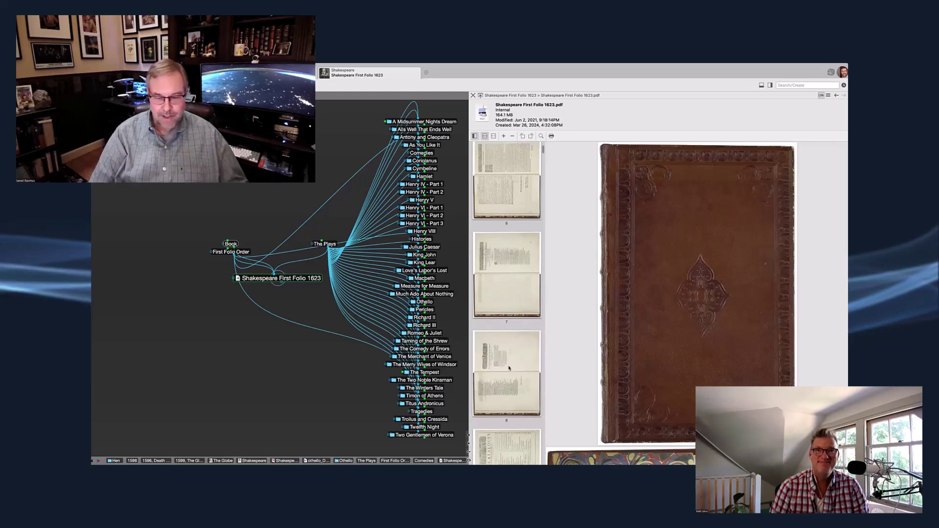
left_click(509, 368)
scroll(510, 359, "down", 3)
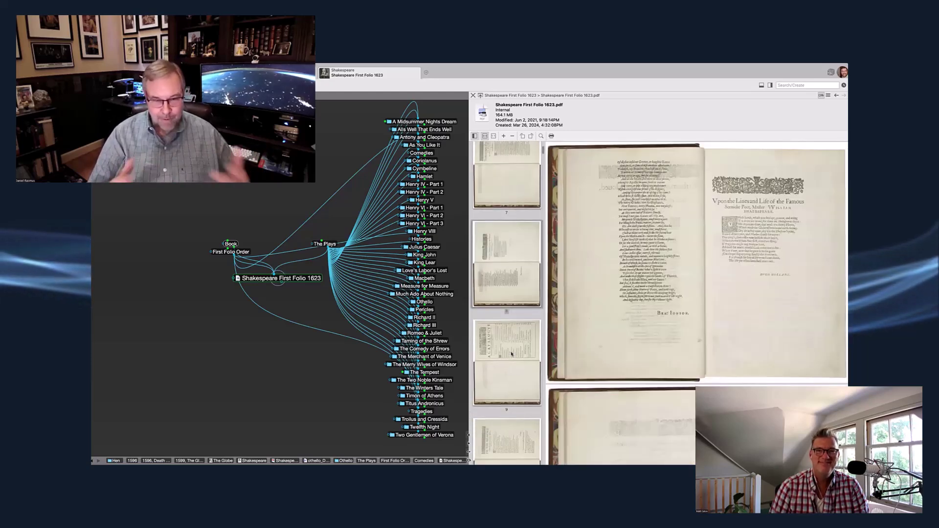
left_click(512, 353)
Continue past To the Memorie to The Tempest's opening spread, then open The Plays thought
scroll(512, 347, "down", 3)
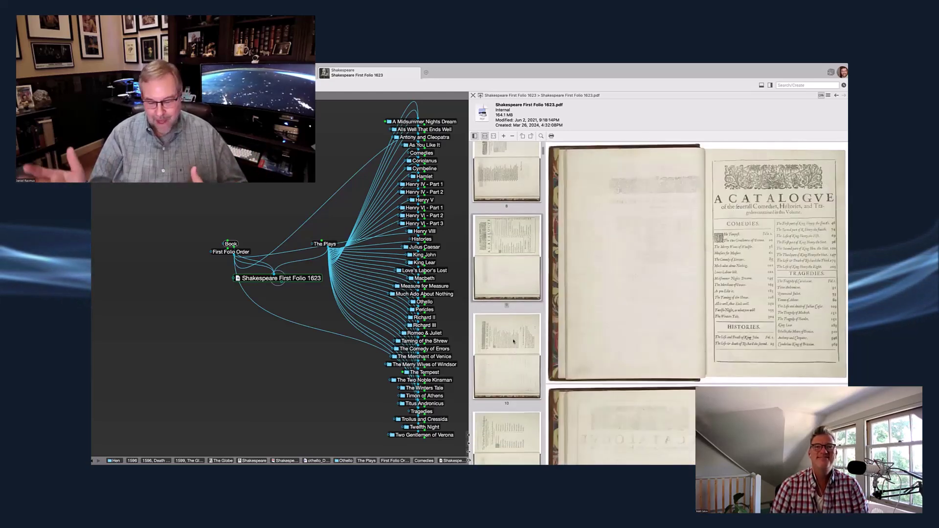
left_click(514, 341)
scroll(513, 357, "down", 3)
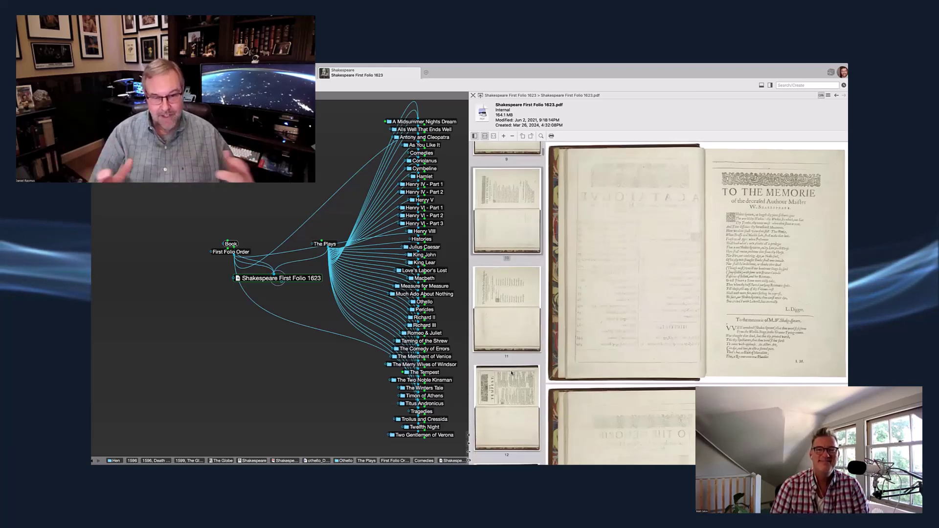
left_click(510, 381)
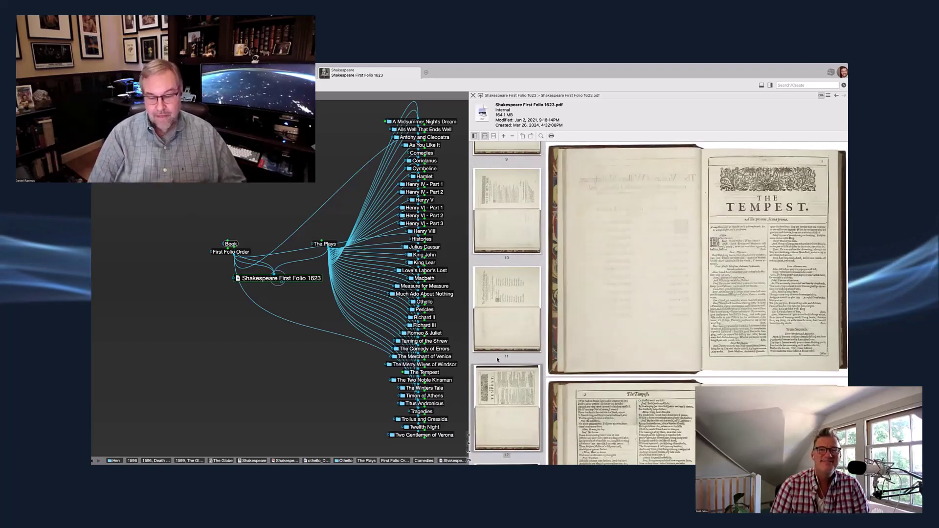
left_click(313, 243)
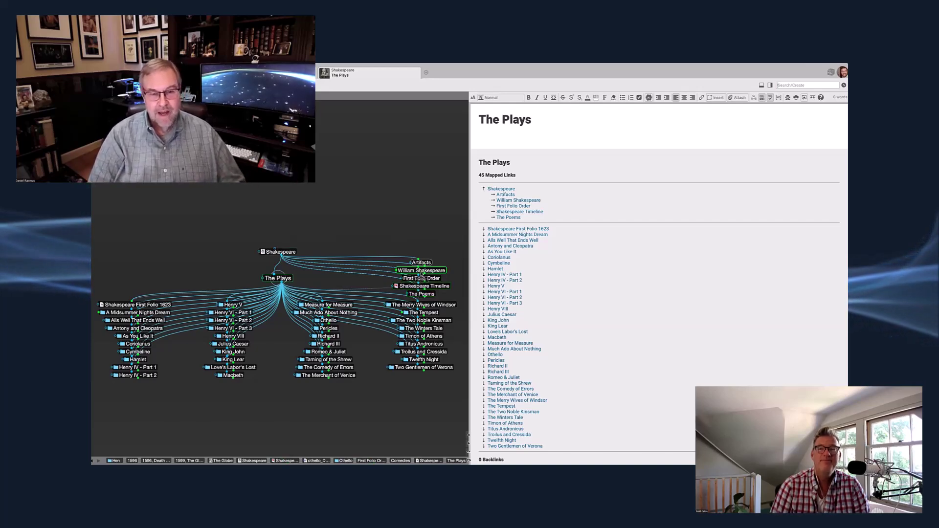
Open William Shakespeare and inspect the Siblings and Father-Of (Susanna) link labels
left_click(422, 271)
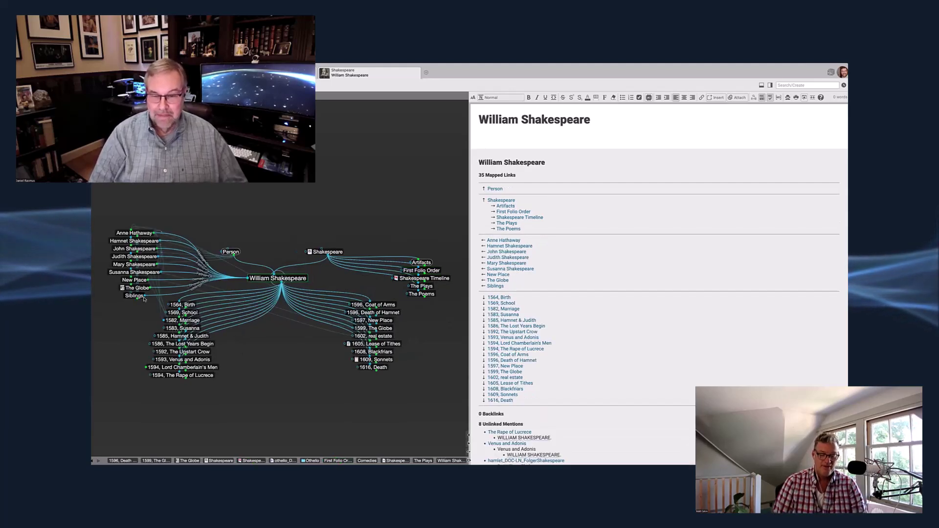
left_click(197, 289)
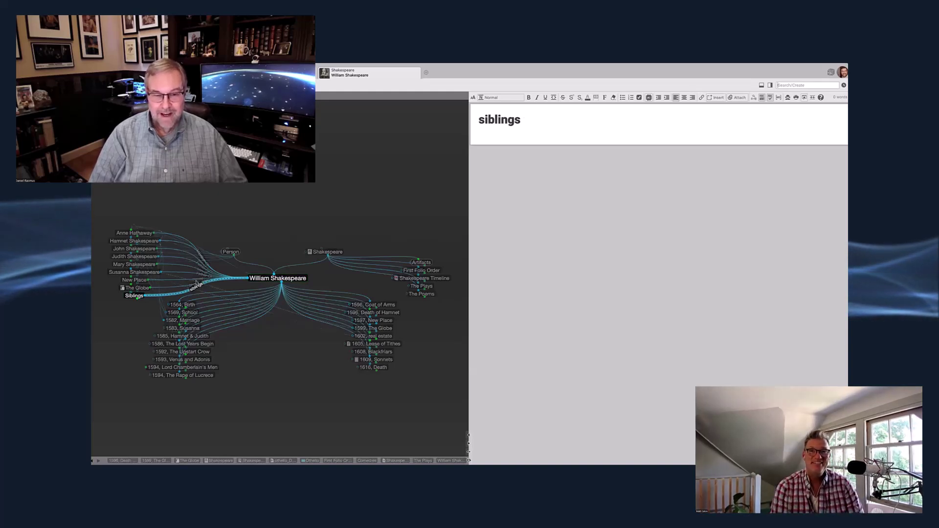
left_click(200, 273)
left_click(201, 274)
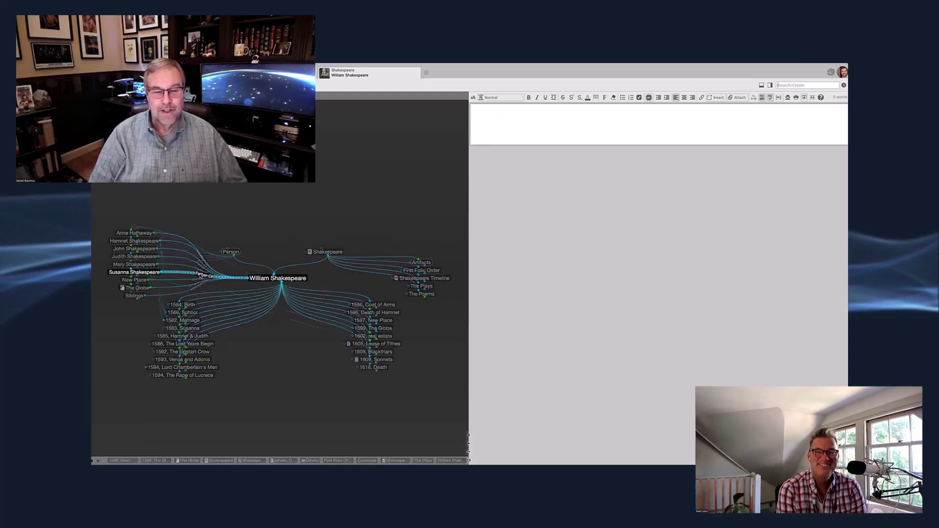
left_click(200, 271)
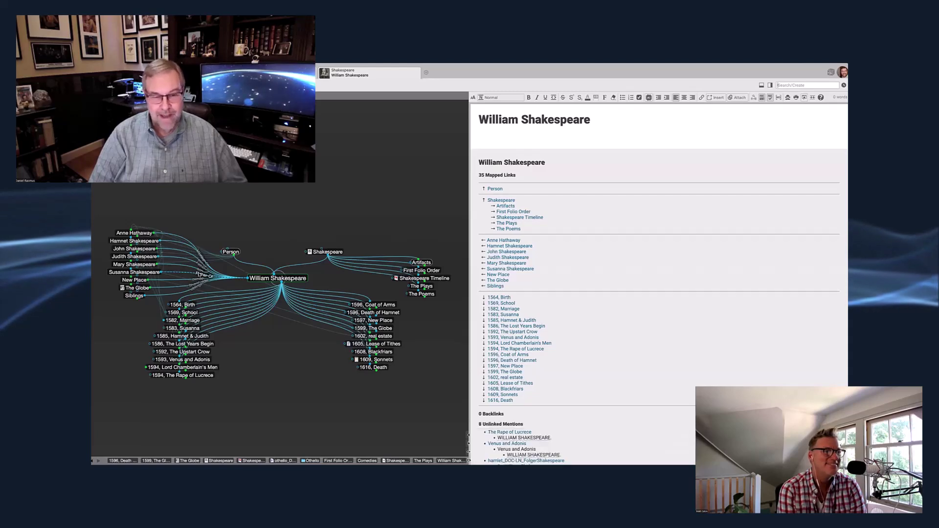
Check the Mary and Judith Shakespeare links, then focus the 1599, The Globe thought
left_click(198, 275)
left_click(200, 271)
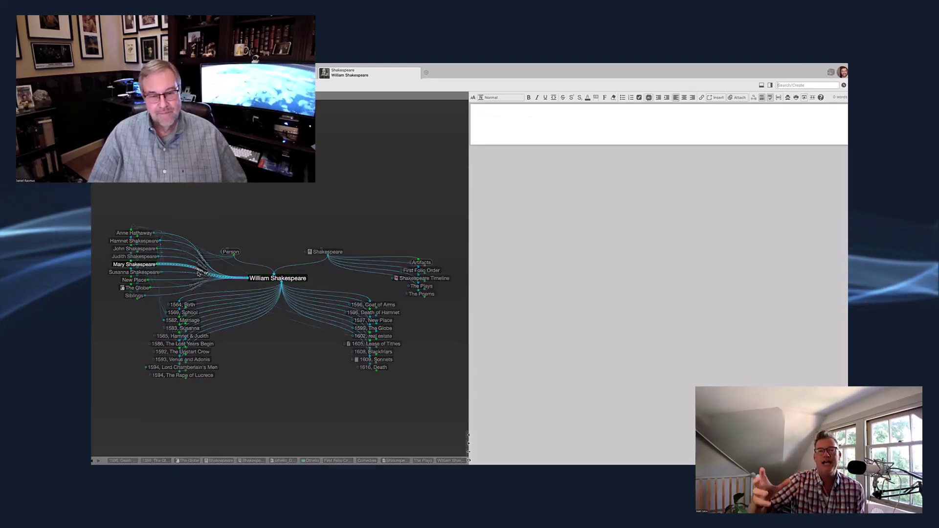
left_click(201, 263)
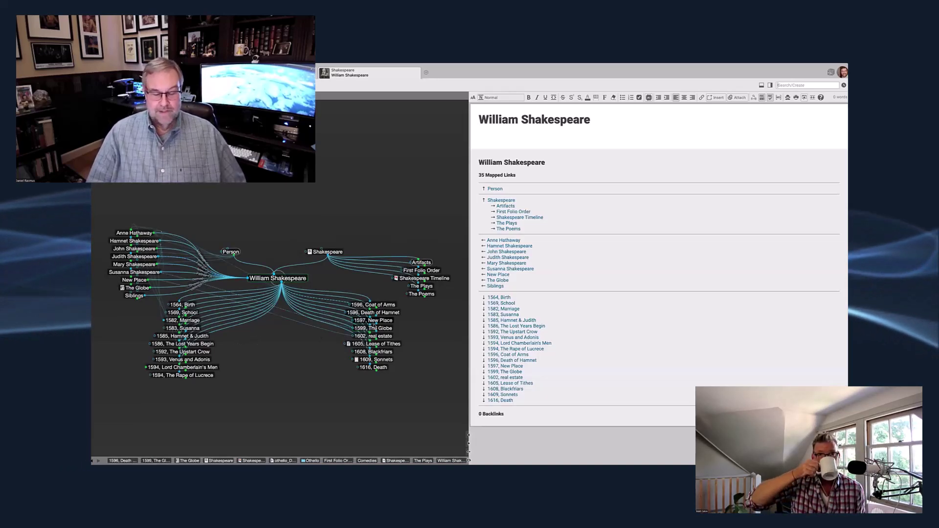
left_click(373, 328)
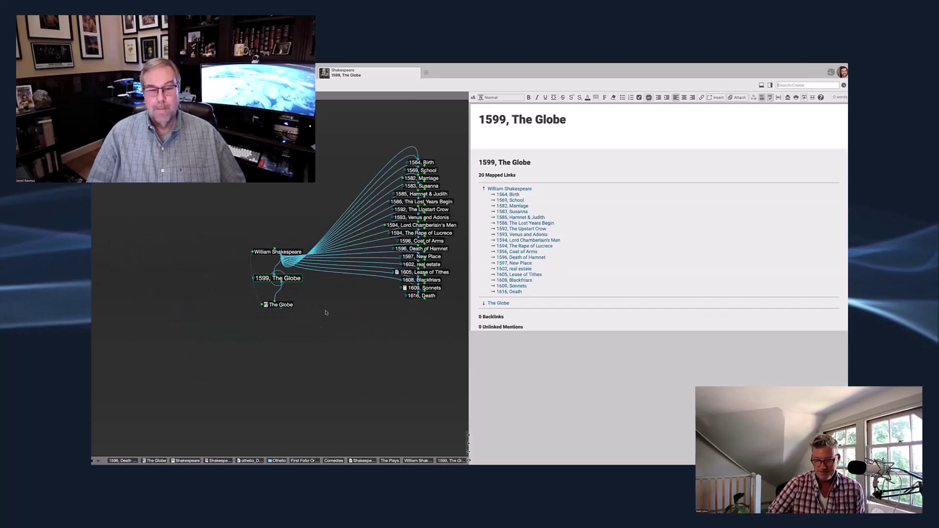
Open The Globe thought with its image, then the Place and Cottage thoughts
left_click(282, 305)
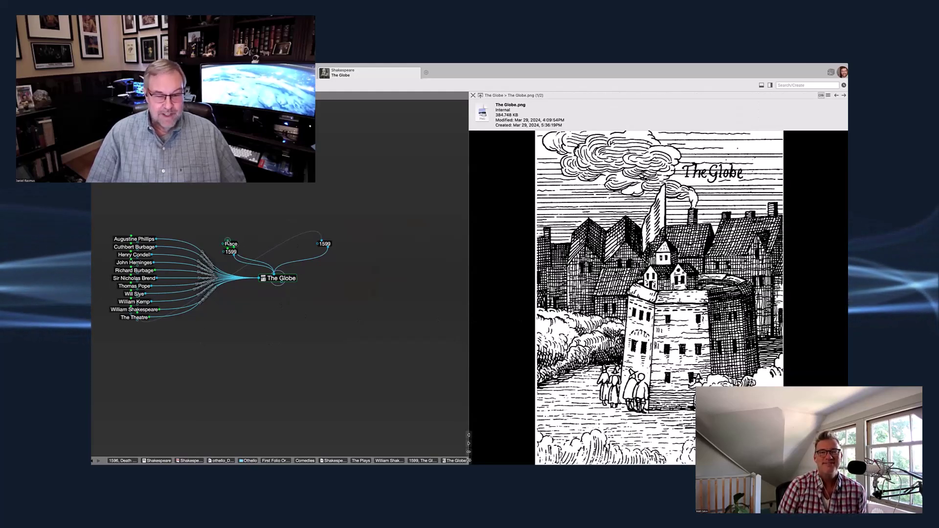
left_click(227, 243)
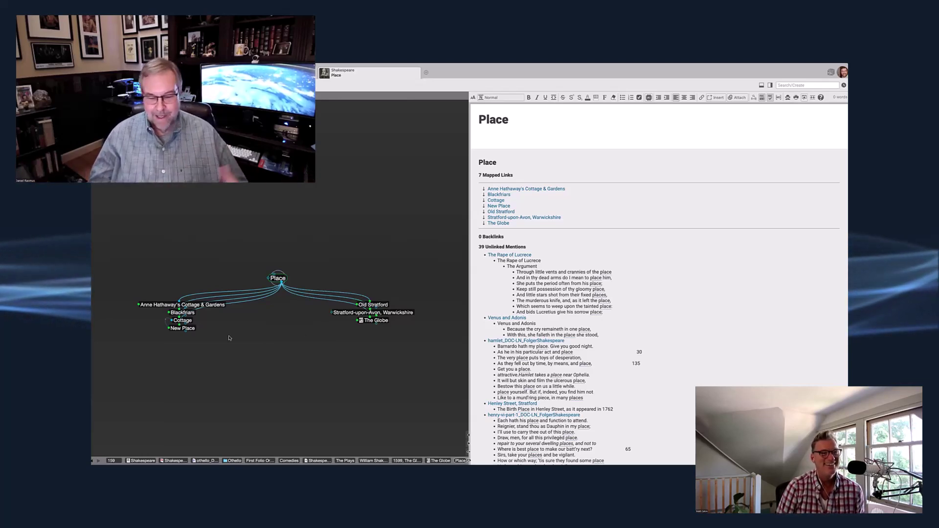
left_click(185, 321)
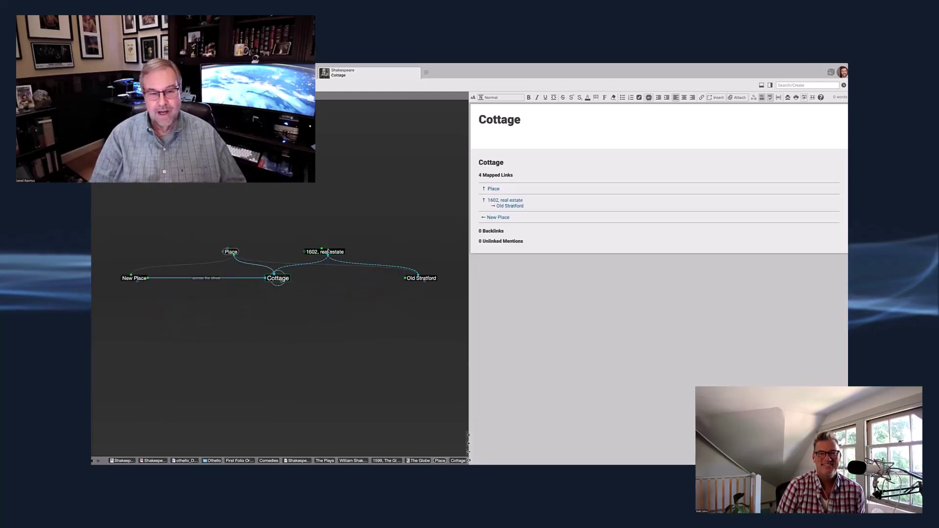
Go via 1602, real estate back to Shakespeare, then jump to the World and Life home thought
left_click(329, 251)
left_click(239, 252)
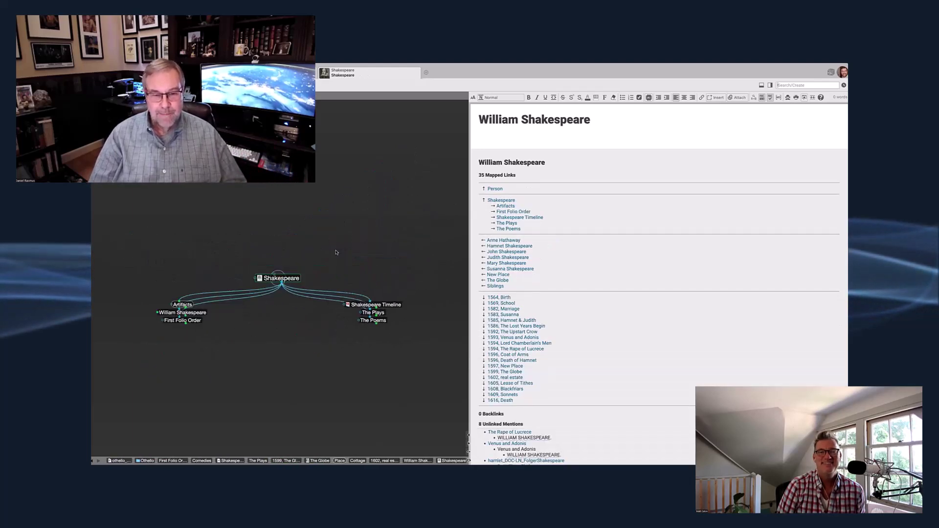
left_click(337, 253)
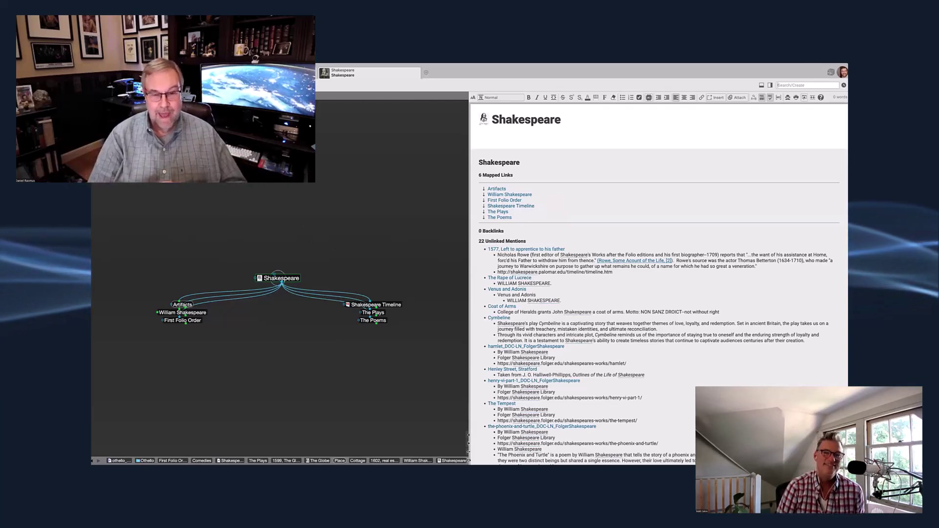
key("alt+Home")
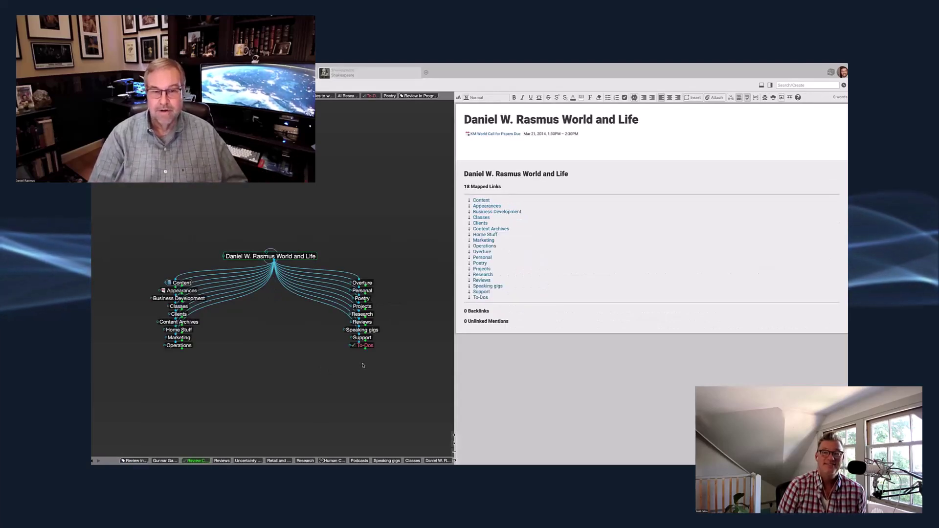
left_click(365, 346)
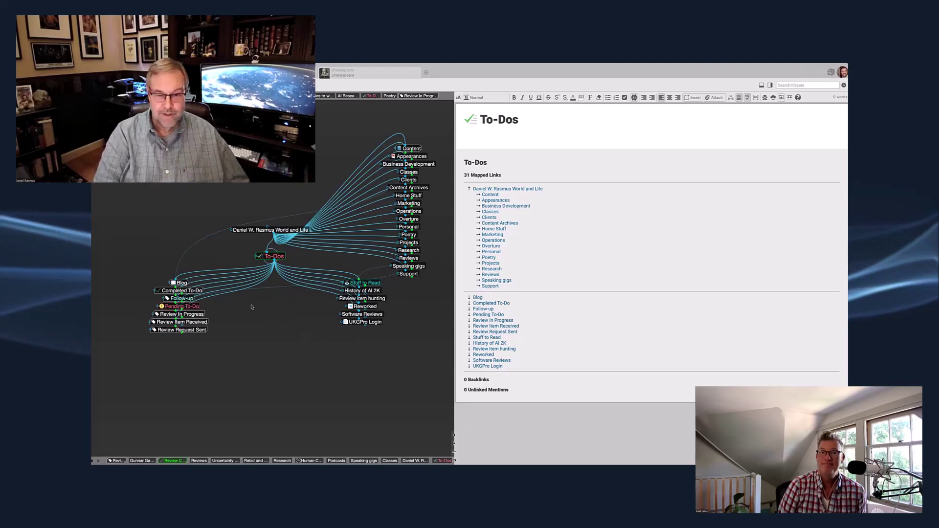
left_click(204, 316)
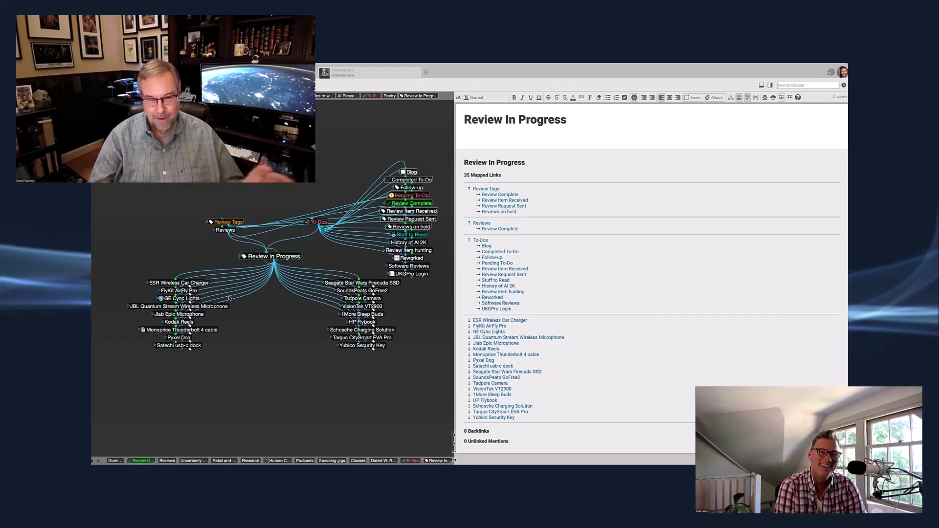
mouse_move(206, 288)
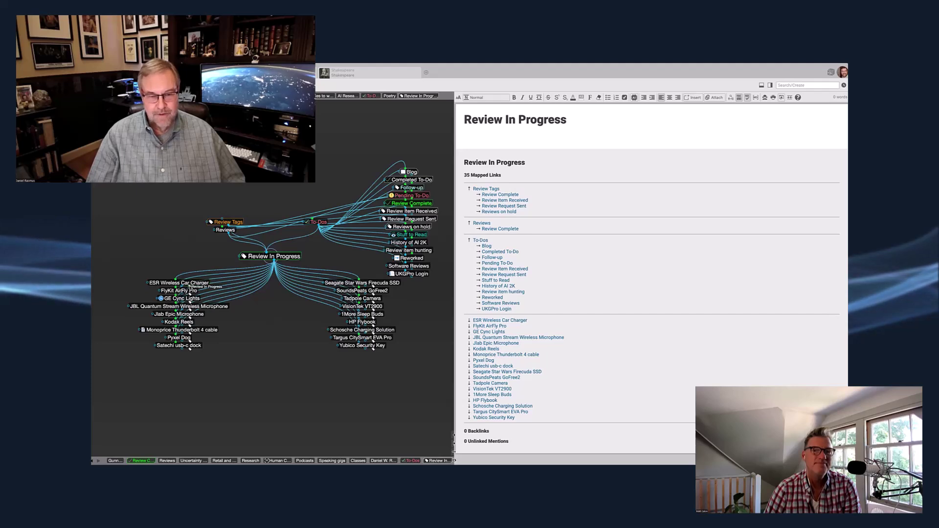
right_click(189, 286)
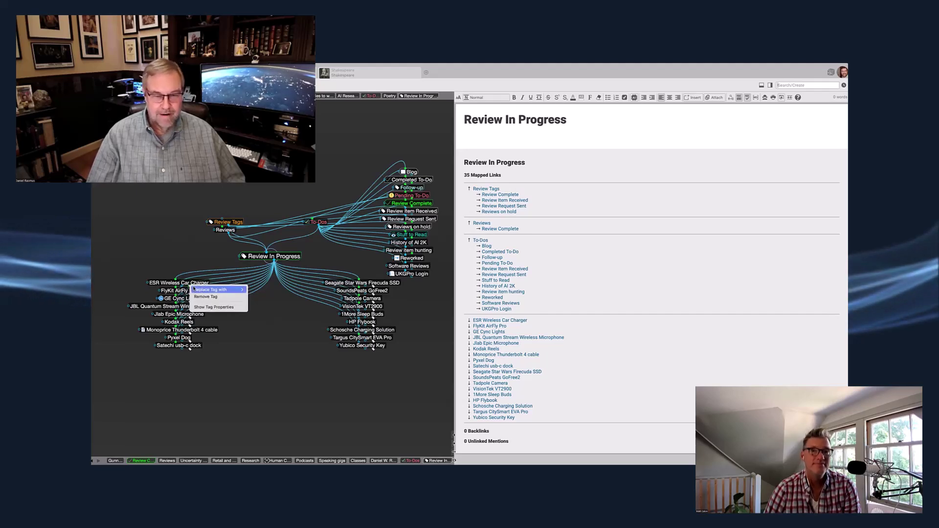
mouse_move(200, 289)
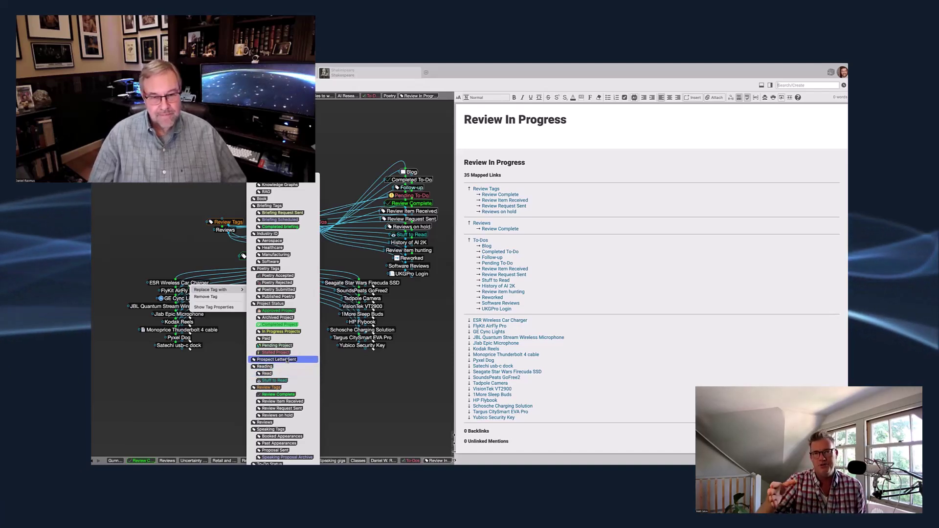
left_click(287, 359)
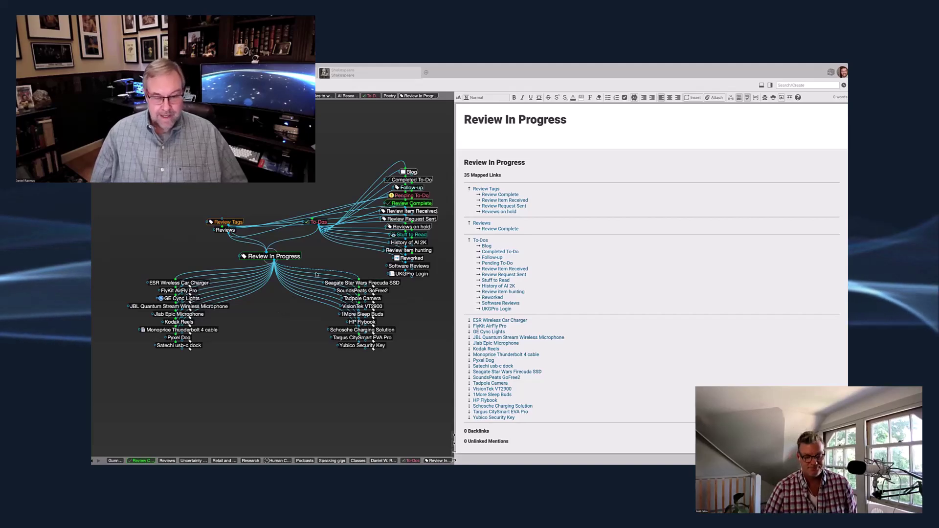
Visit the To-Dos, Classes and Operations thoughts, returning to World and Life between each
left_click(319, 222)
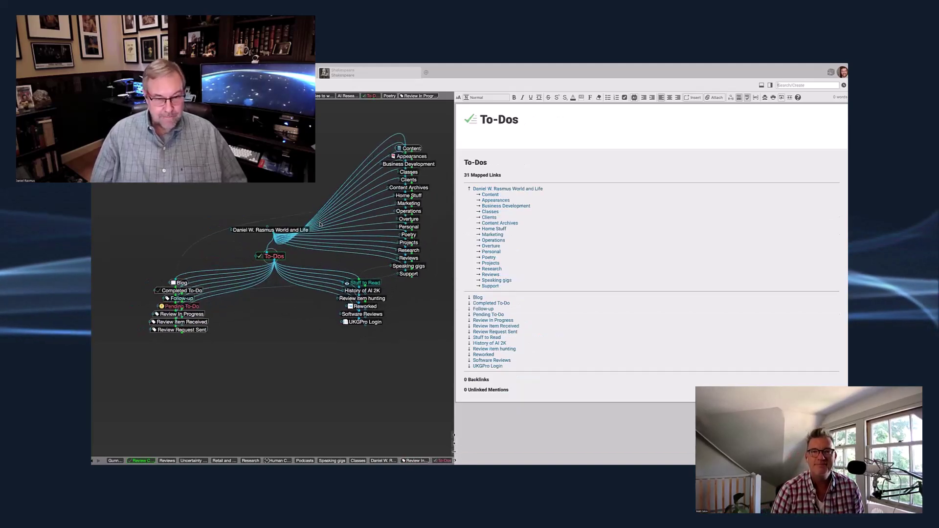
left_click(293, 232)
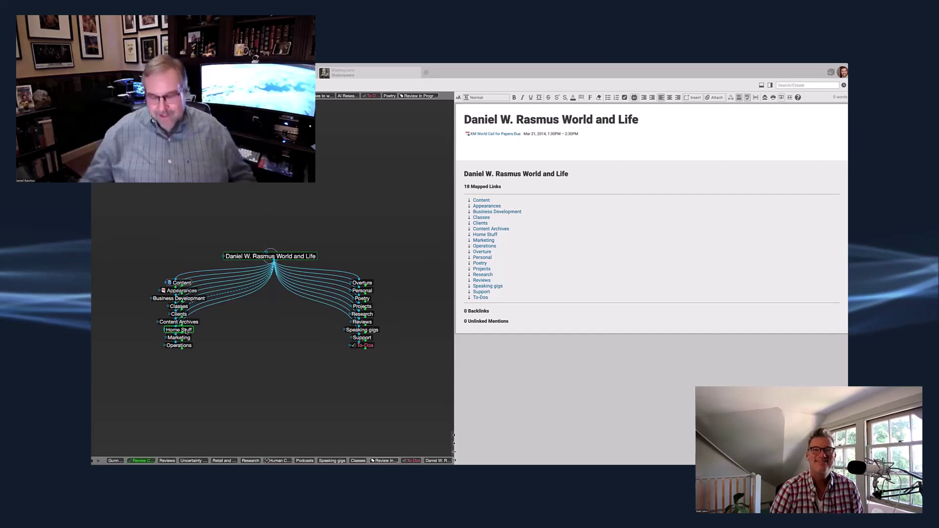
left_click(181, 308)
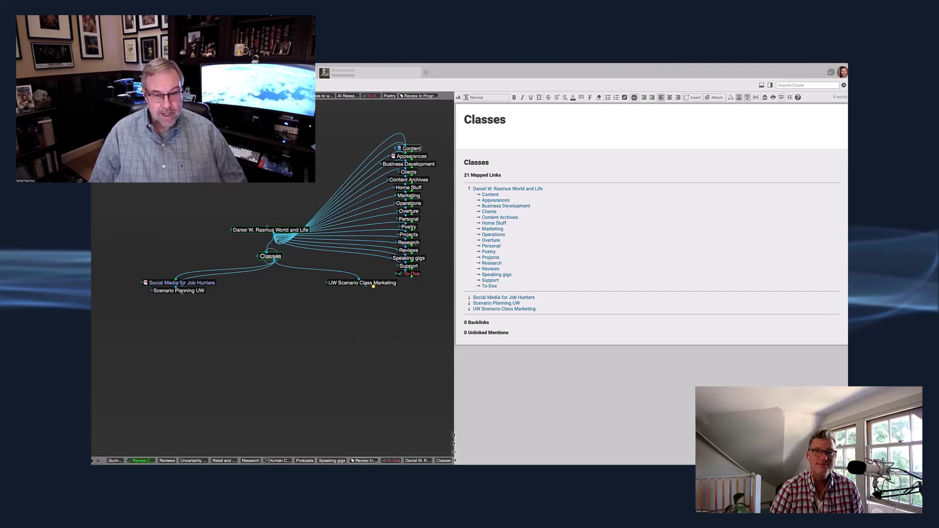
left_click(276, 231)
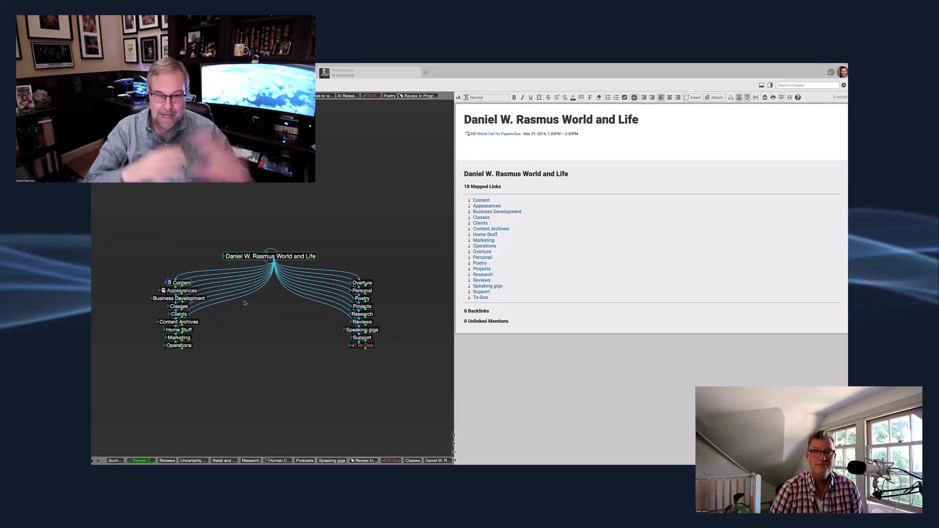
left_click(179, 346)
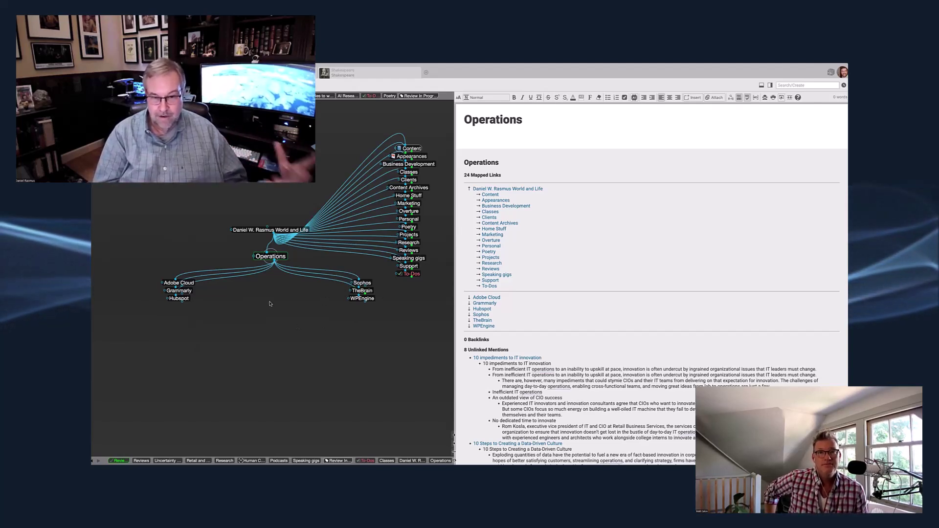
left_click(283, 231)
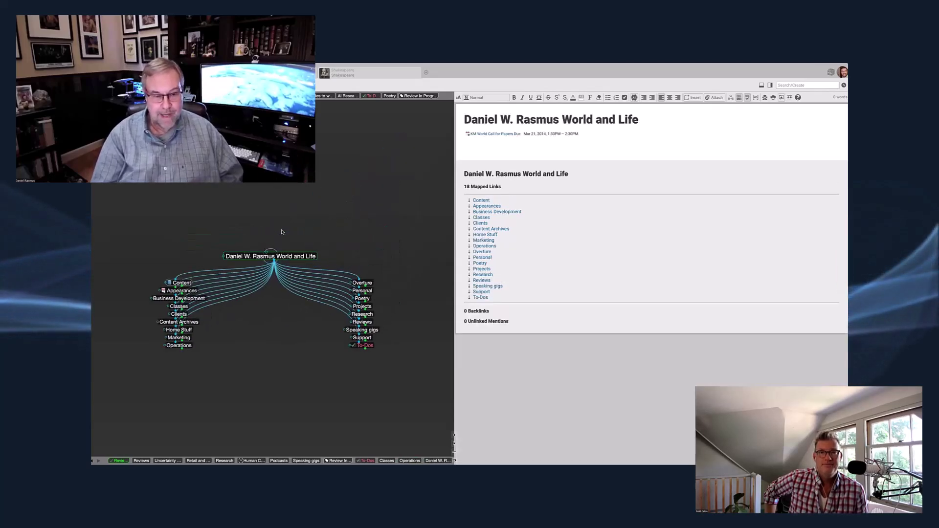
Open Speaking gigs and the worktechevents website, accept its cookies, then return to World and Life
left_click(360, 330)
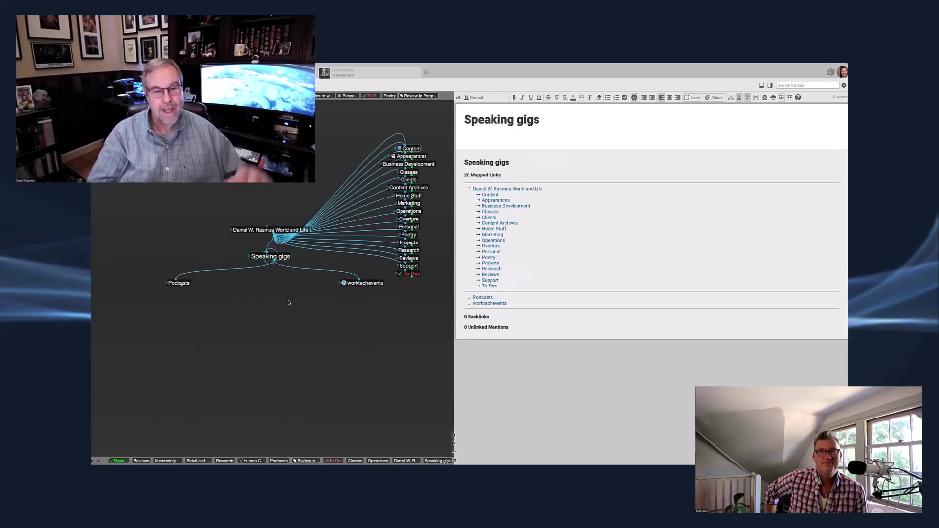
left_click(363, 283)
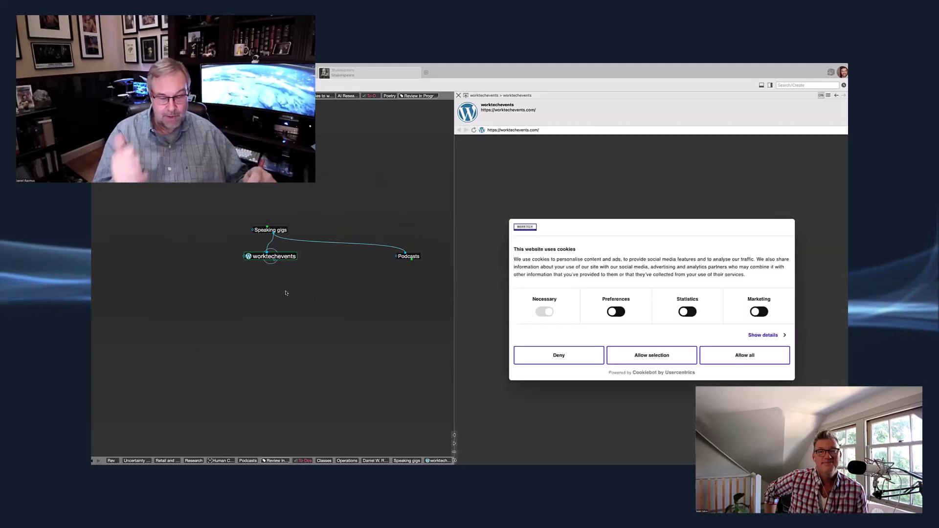
left_click(756, 356)
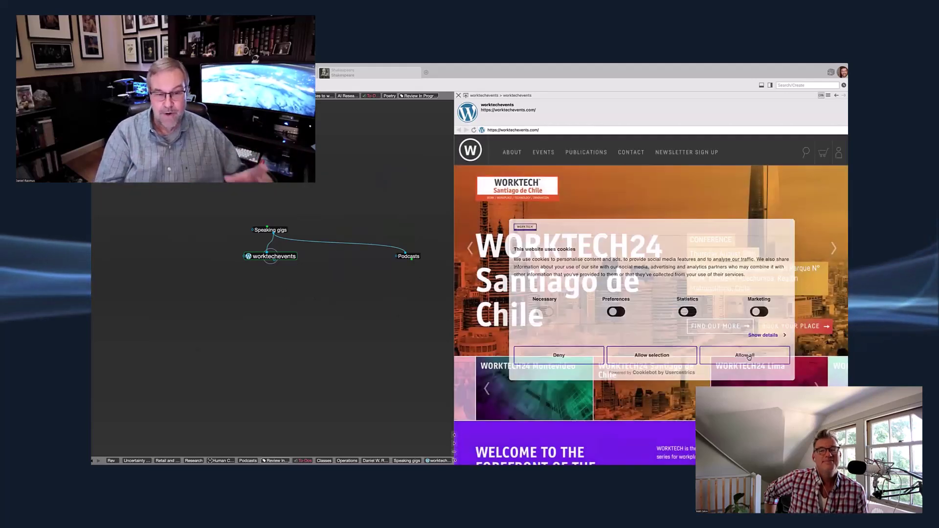
scroll(526, 312, "down", 1)
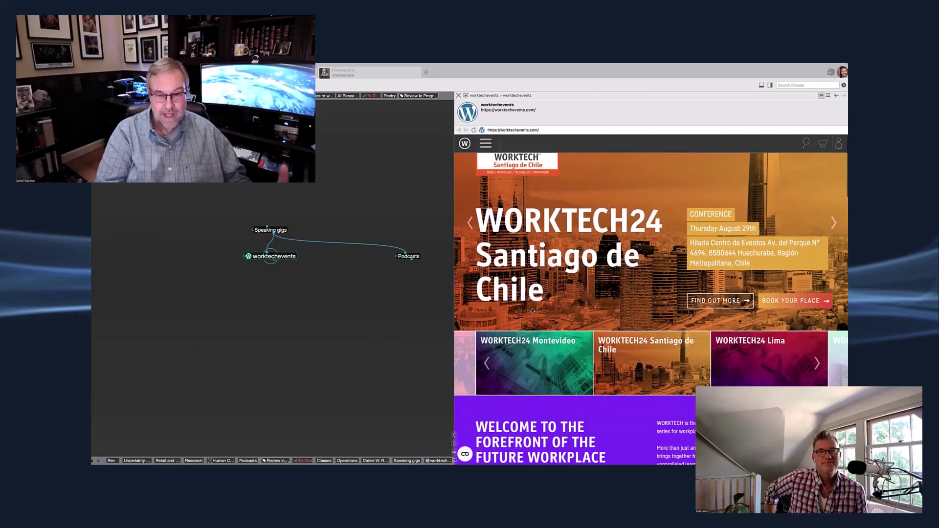
scroll(533, 310, "down", 4)
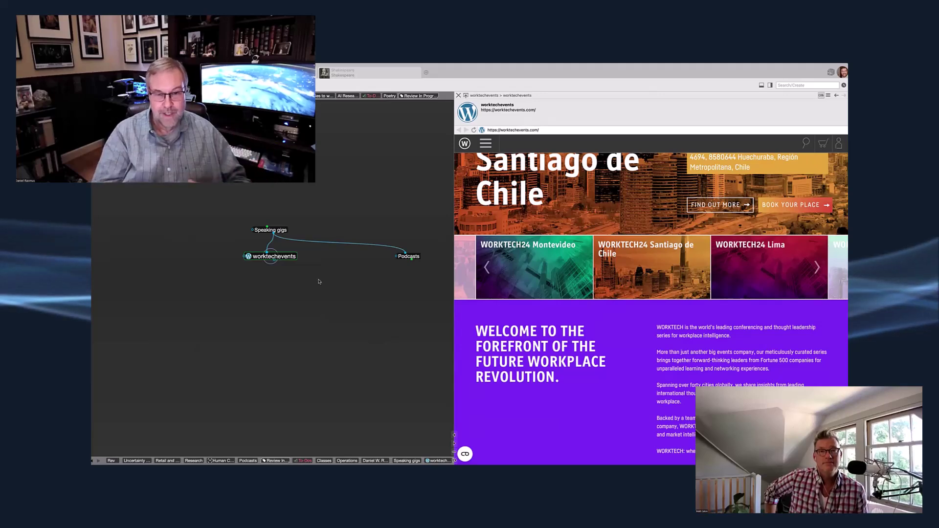
left_click(286, 230)
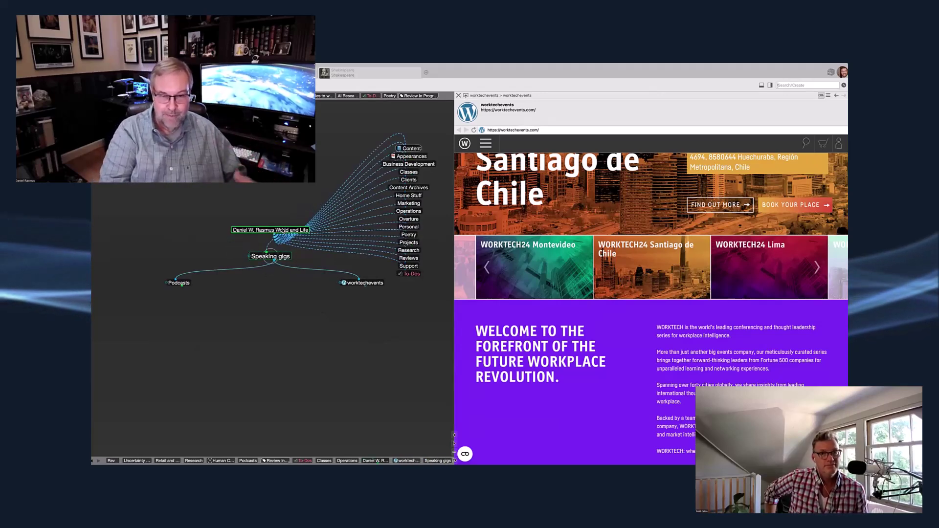
left_click(282, 230)
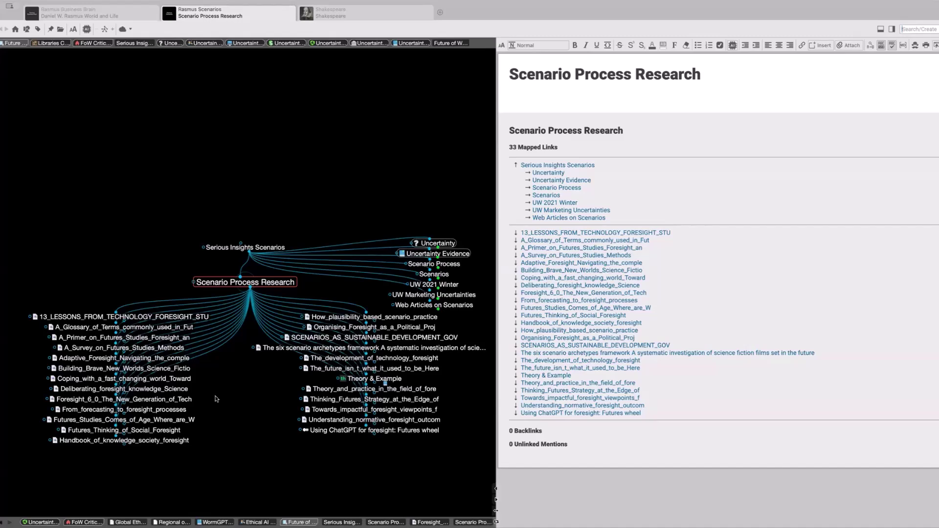
Go from Serious Insights Scenarios to Future of Work, then to Libraries Critical Uncertainty
left_click(250, 248)
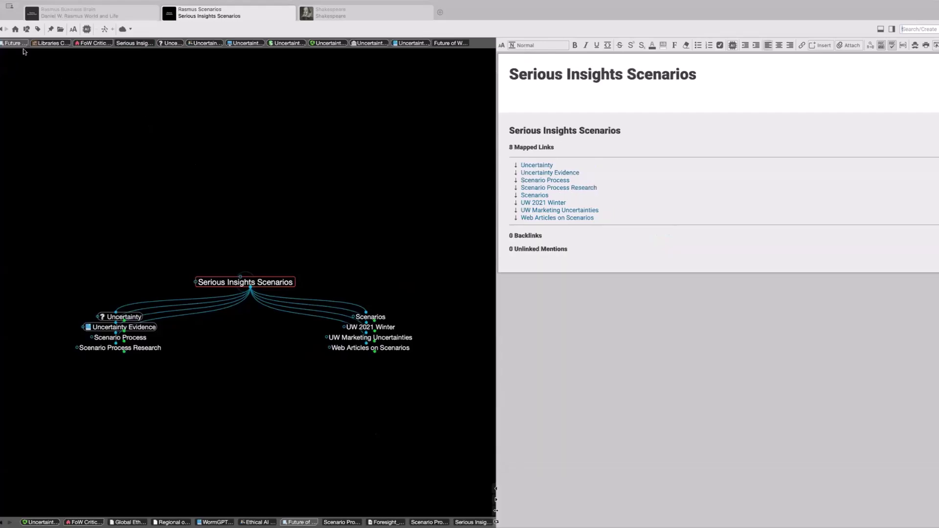
left_click(18, 44)
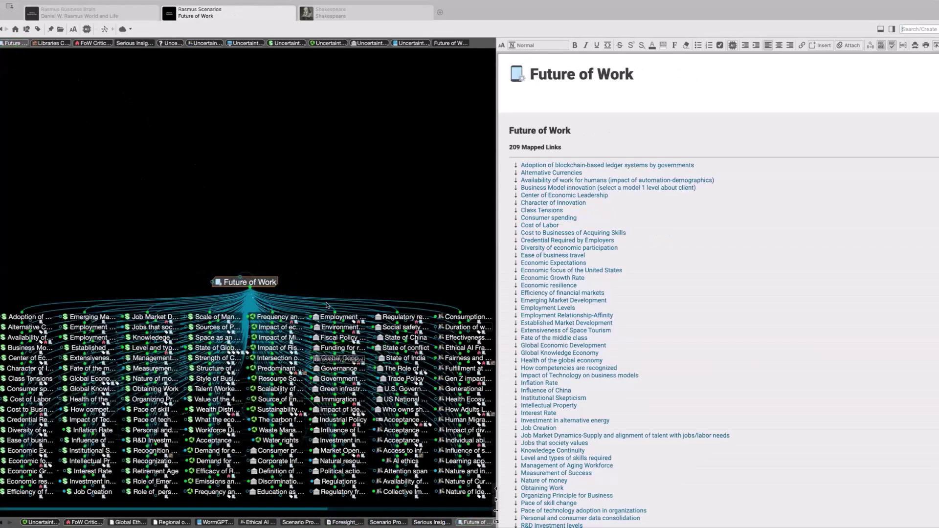
right_click(336, 180)
left_click(307, 195)
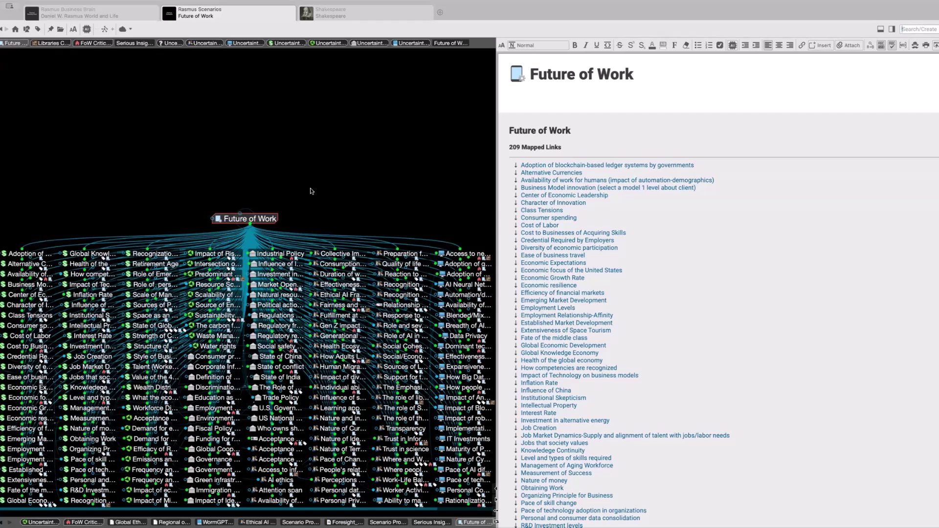
left_click(60, 43)
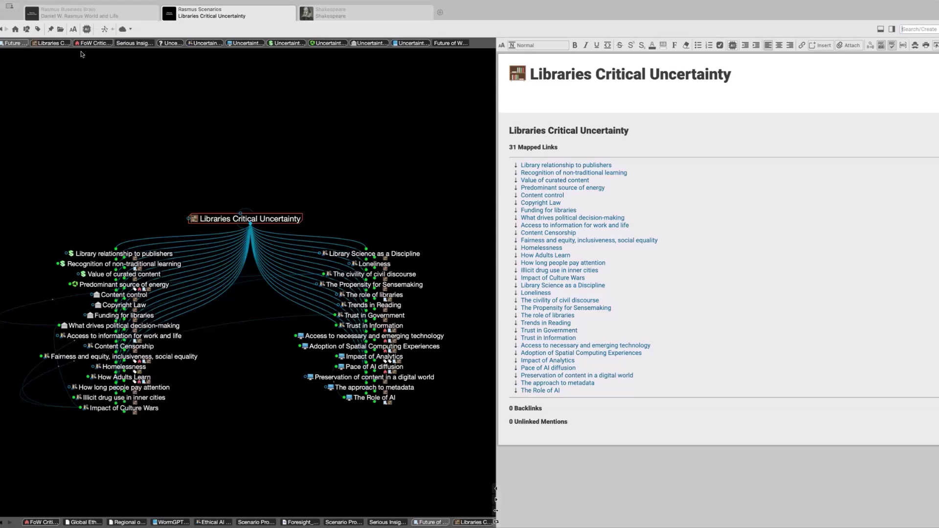
Visit FoW Critical Uncertainty, return to Future of Work, and view Natural resource conflicts' tag options unchanged
left_click(95, 44)
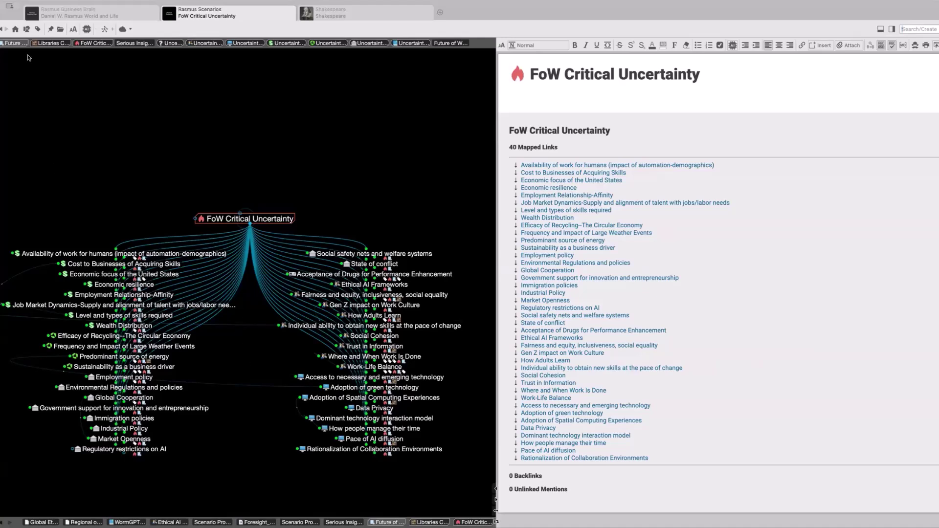
left_click(15, 43)
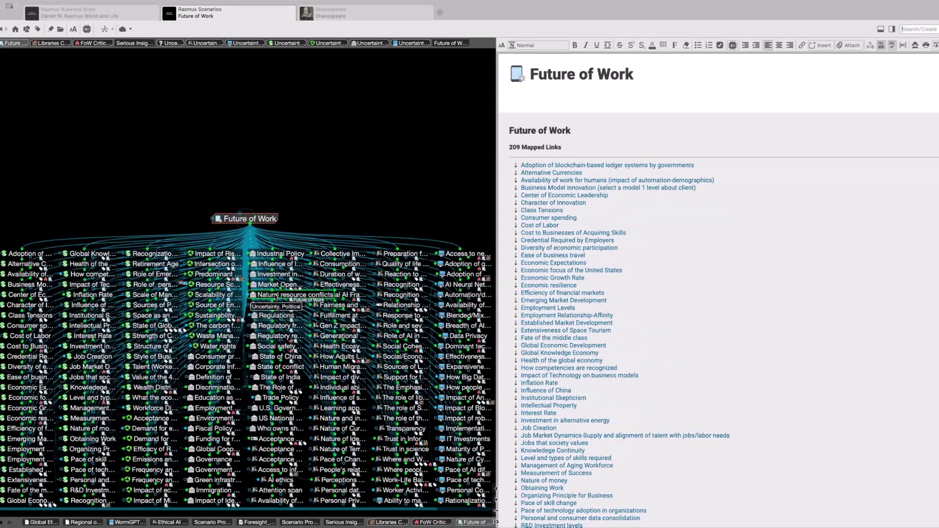
right_click(275, 297)
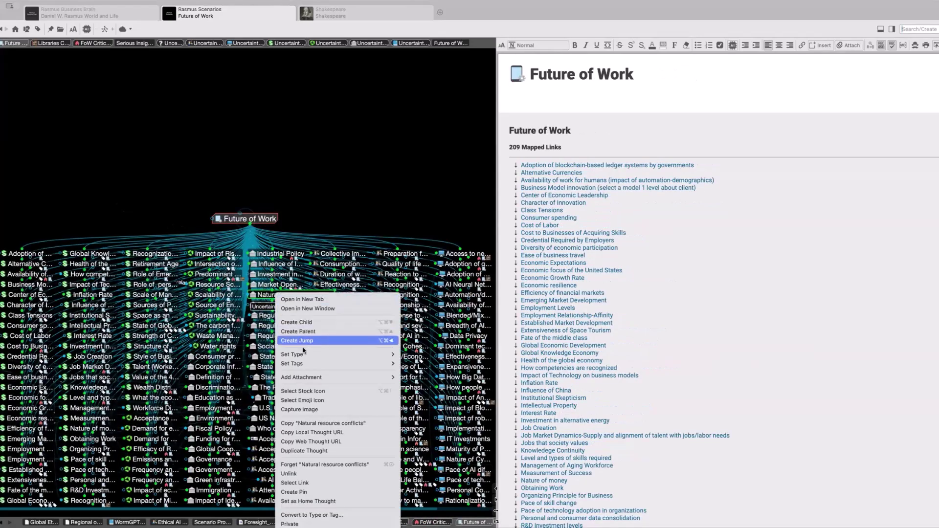
mouse_move(304, 363)
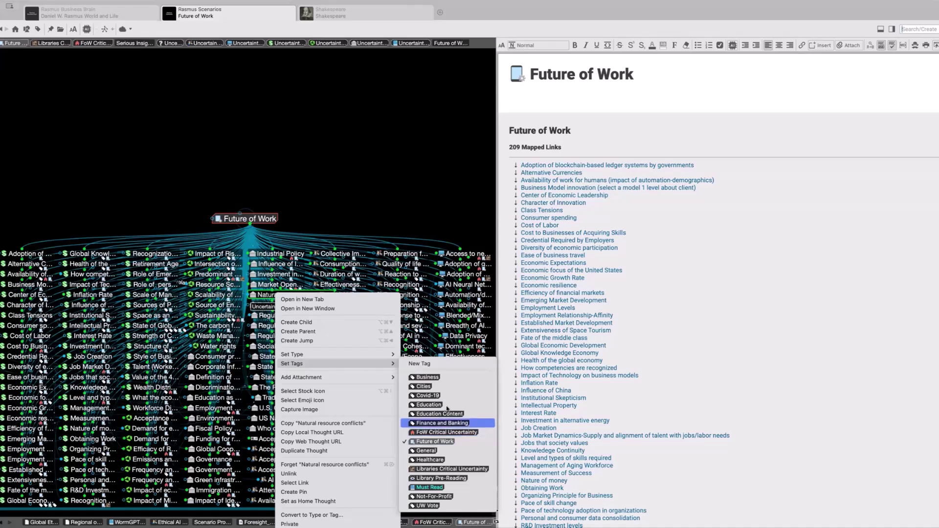
left_click(351, 152)
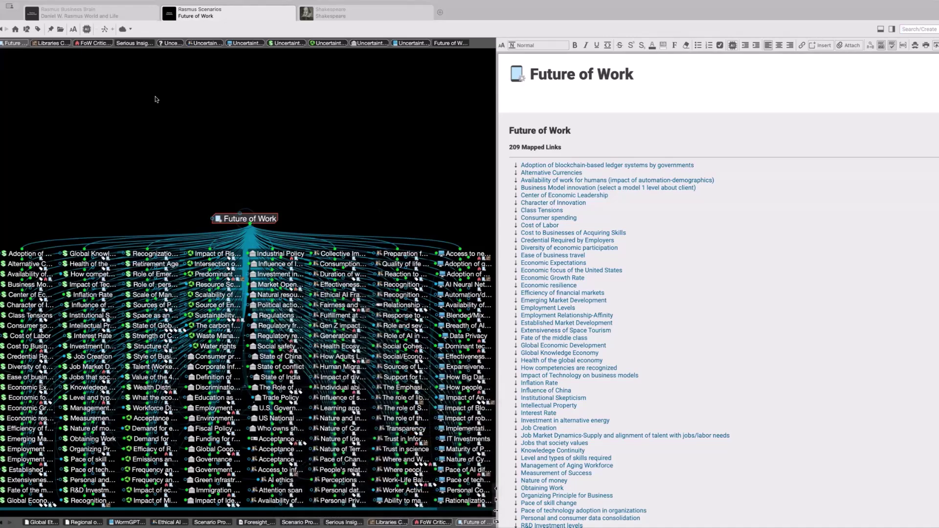
Use Activate Type to view Uncertainty, Social, then switch to Uncertainty, Technology with 54 links
left_click(26, 31)
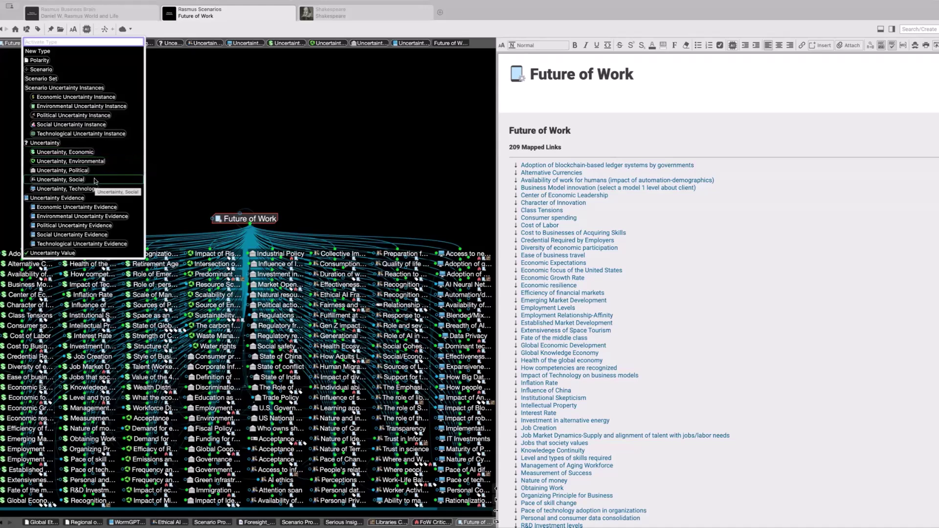
left_click(96, 179)
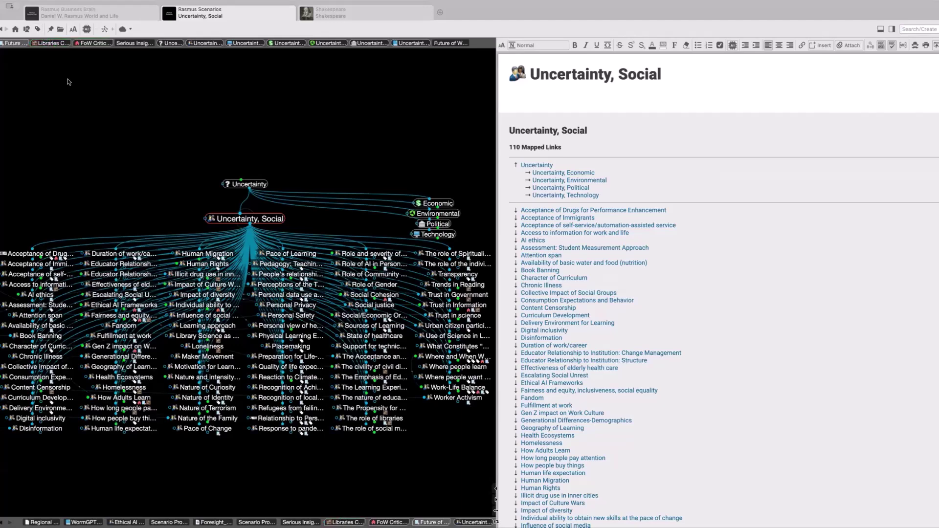
left_click(27, 32)
left_click(73, 188)
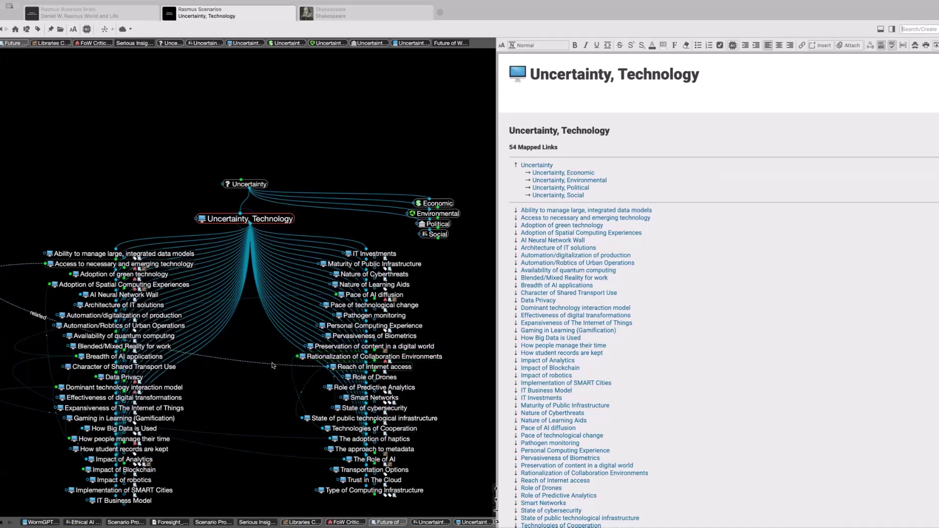
Make Reach of Internet access the central thought, showing its two opposing internet futures
left_click(356, 367)
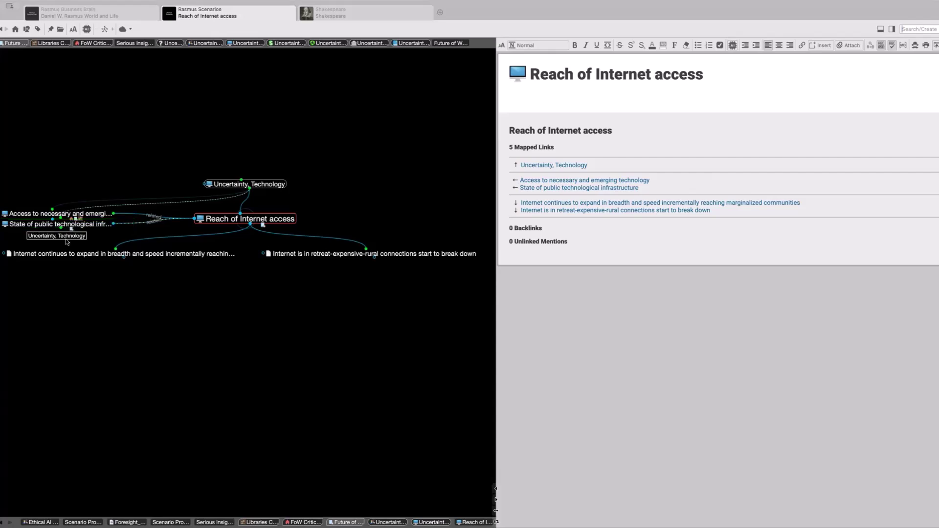
Go from the Serious Insights Scenarios pin through Scenarios and Future of Work 2035 to Flat World 2.0
left_click(135, 43)
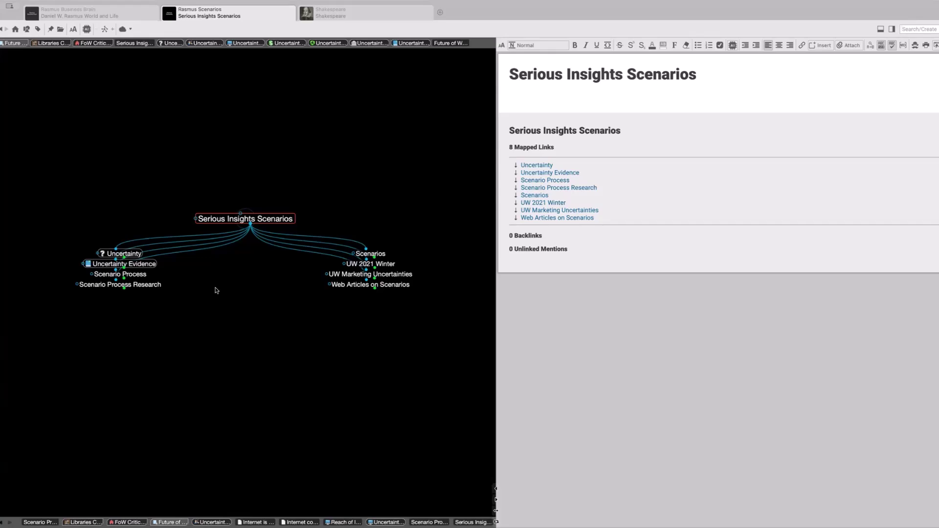
left_click(365, 254)
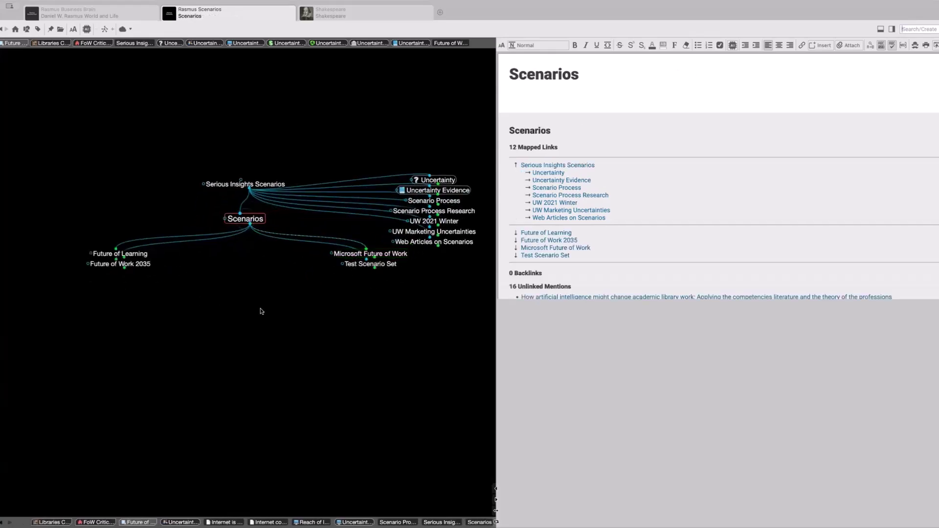
left_click(139, 267)
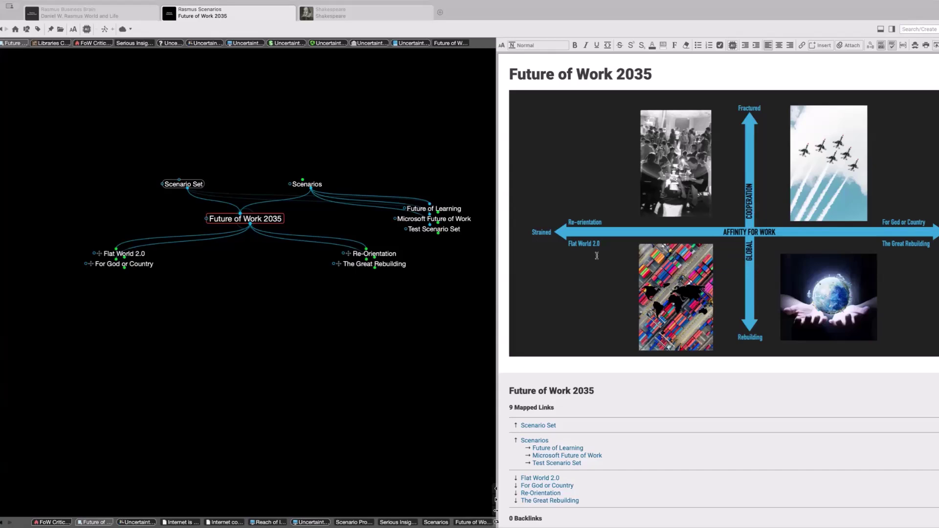
left_click(136, 257)
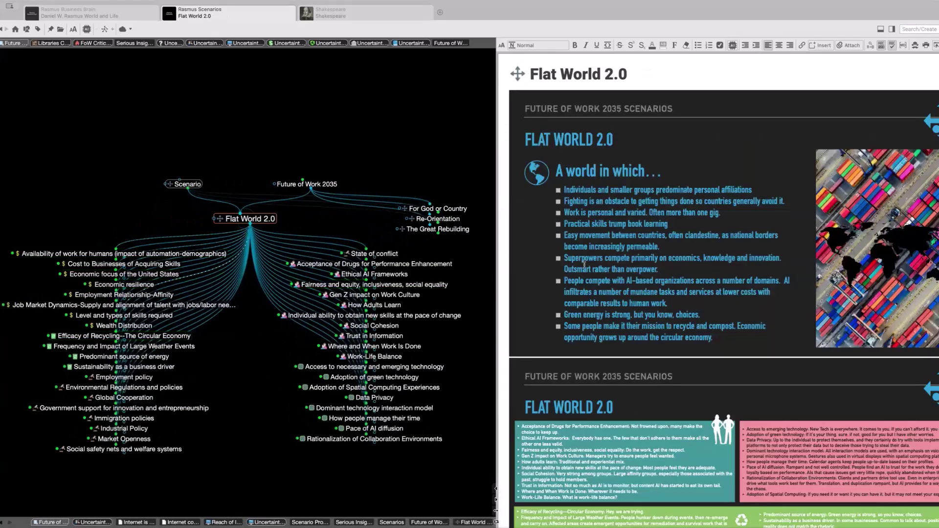
Inspect Flat World 2.0's Economic focus of the United States and Ethical AI Frameworks instances
scroll(601, 279, "down", 3)
scroll(600, 283, "down", 3)
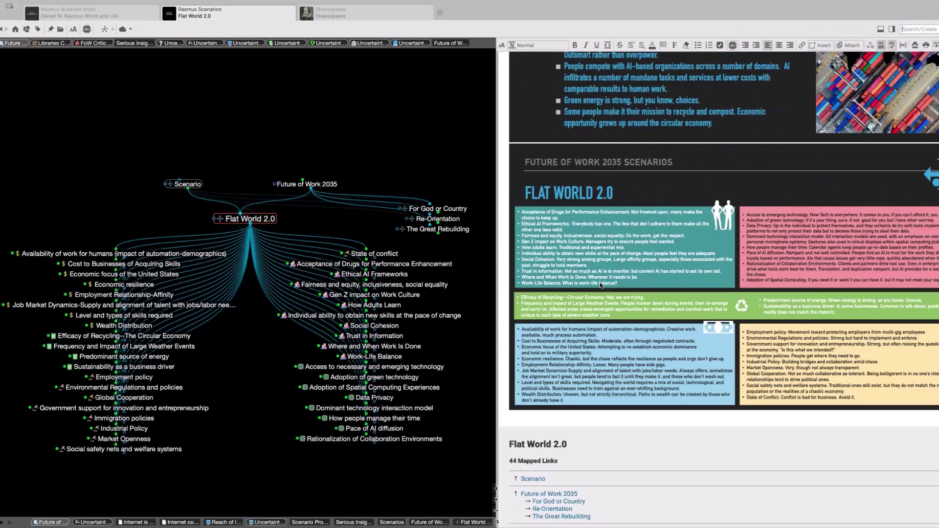
scroll(601, 283, "up", 3)
scroll(601, 283, "up", 2)
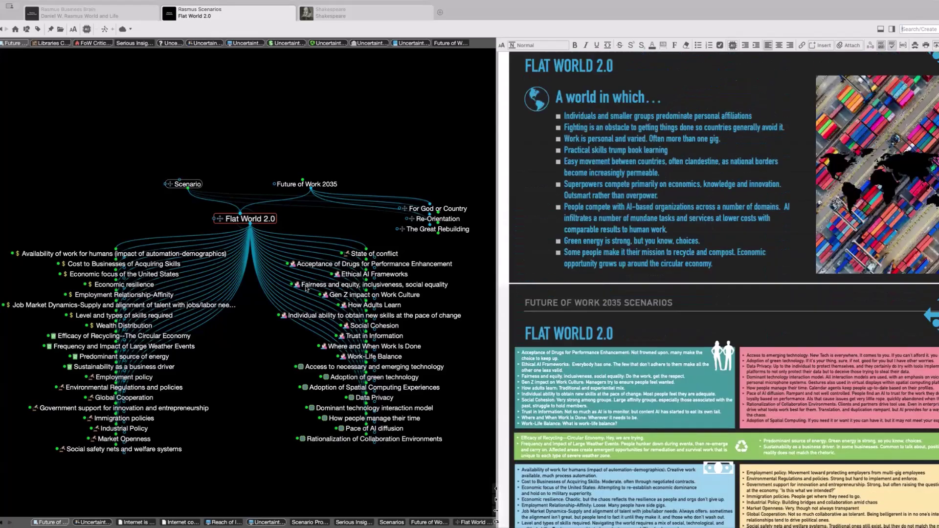
left_click(139, 274)
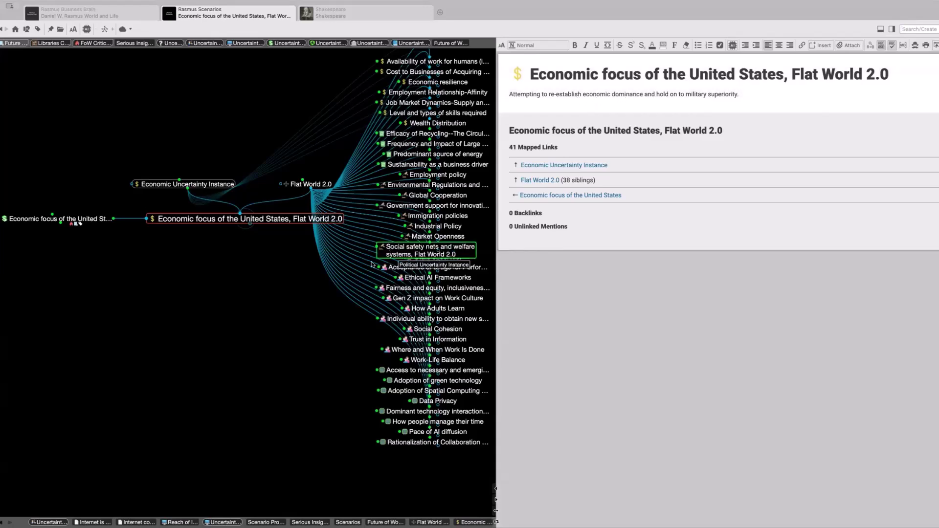
left_click(432, 278)
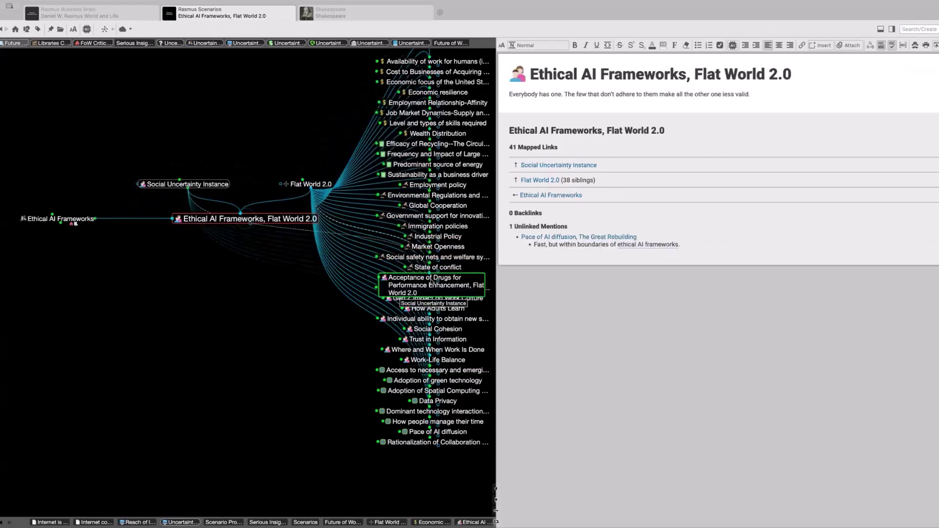
Return via Flat World 2.0 and Future of Work 2035 to The Great Rebuilding scenario
left_click(313, 184)
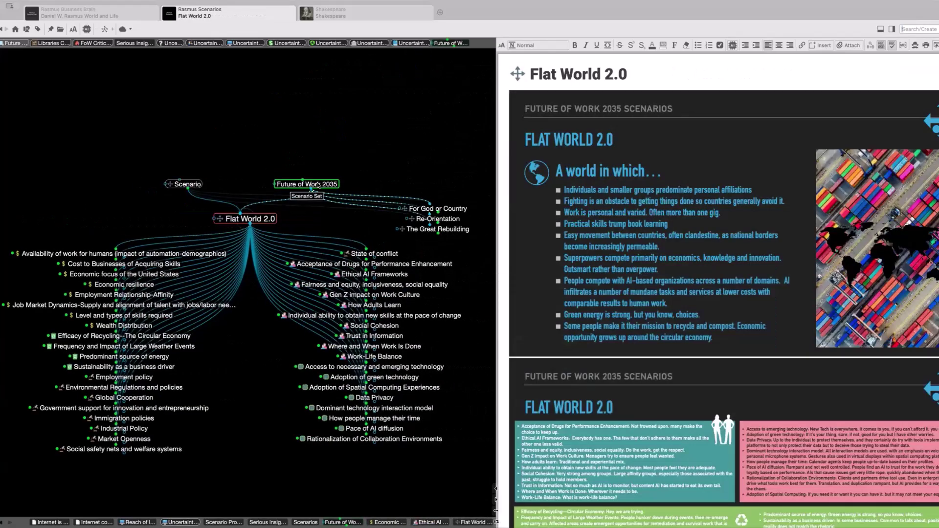
left_click(318, 184)
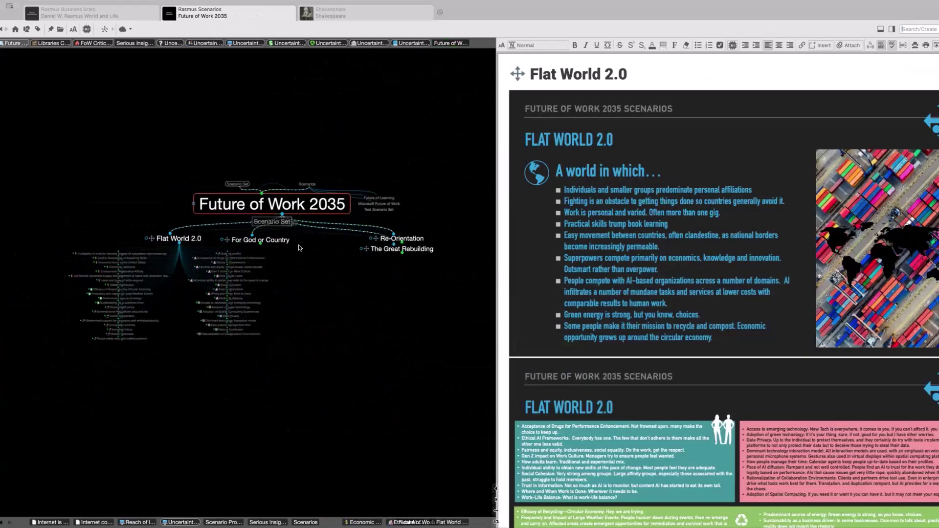
left_click(356, 265)
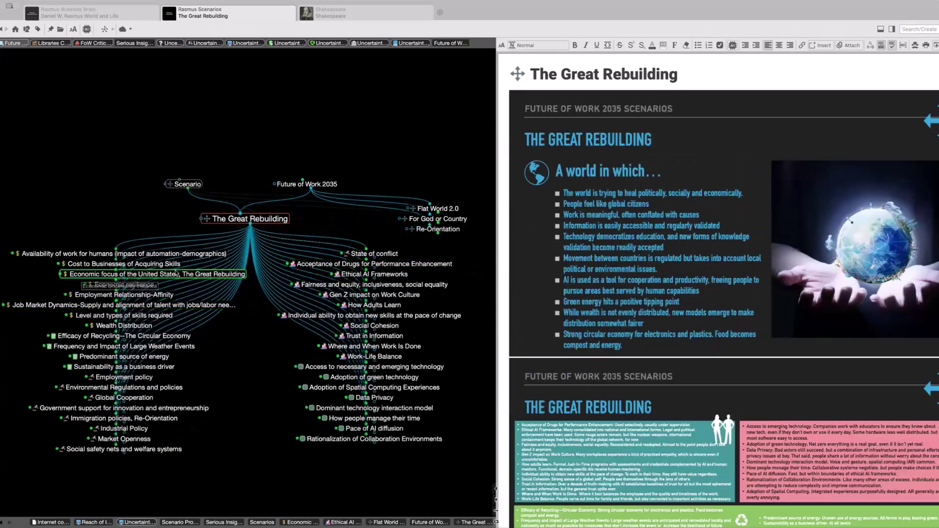
left_click(171, 336)
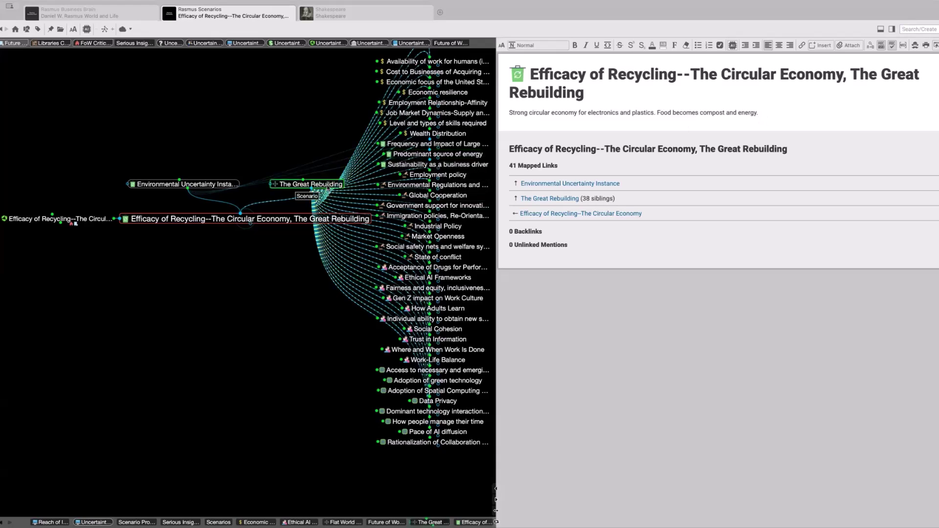
left_click(327, 189)
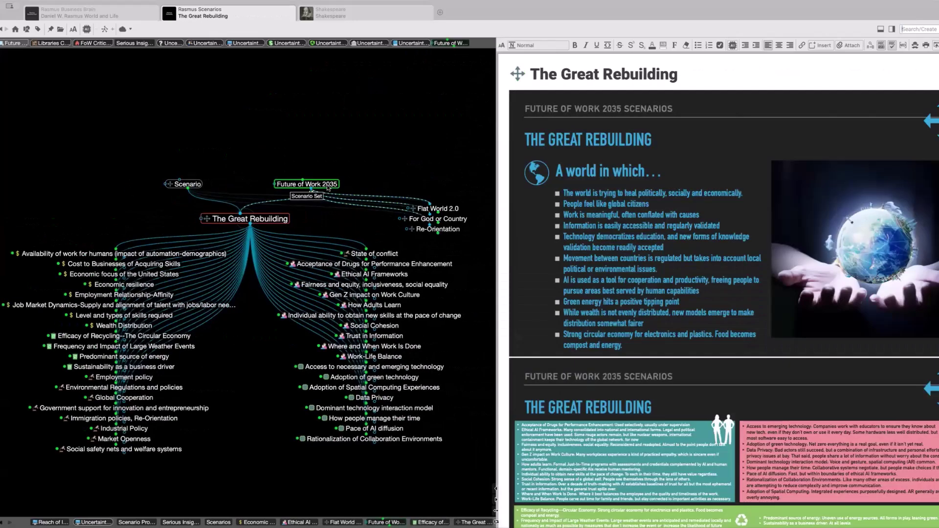
scroll(626, 283, "down", 3)
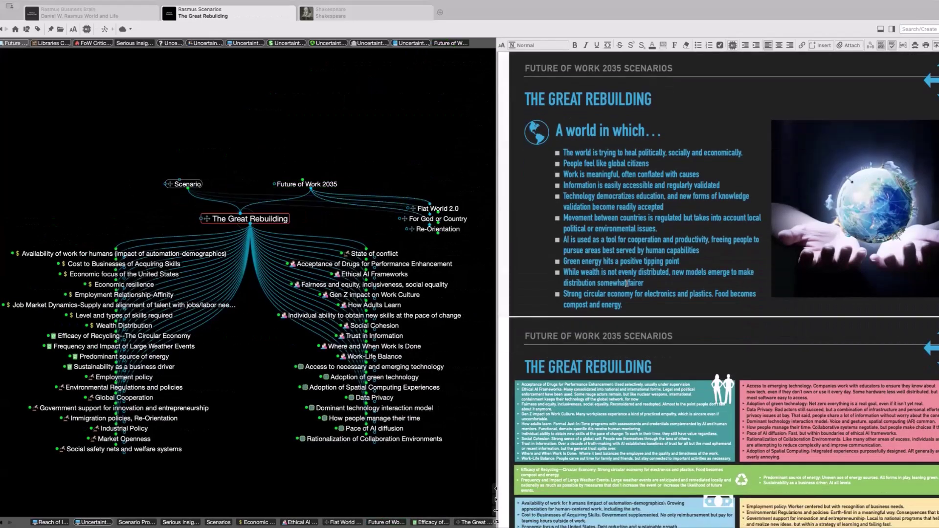
scroll(627, 281, "up", 5)
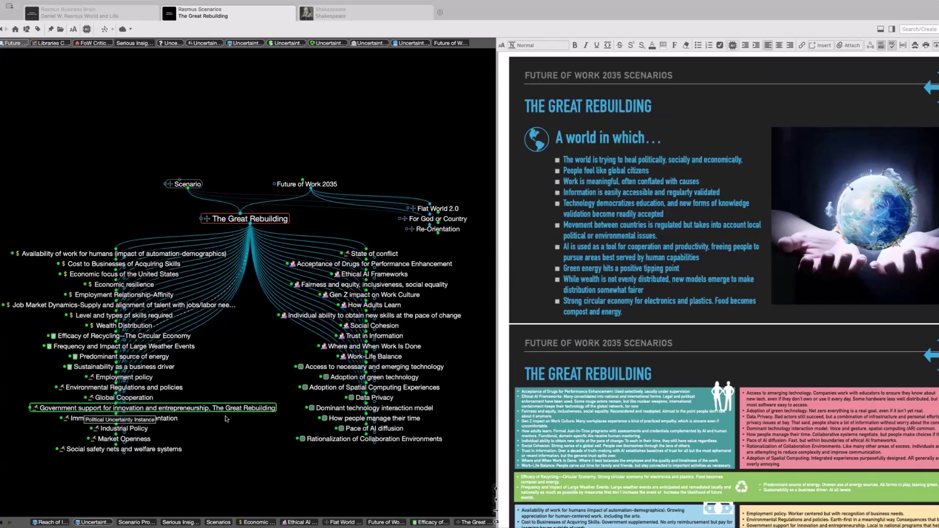
scroll(564, 337, "down", 6)
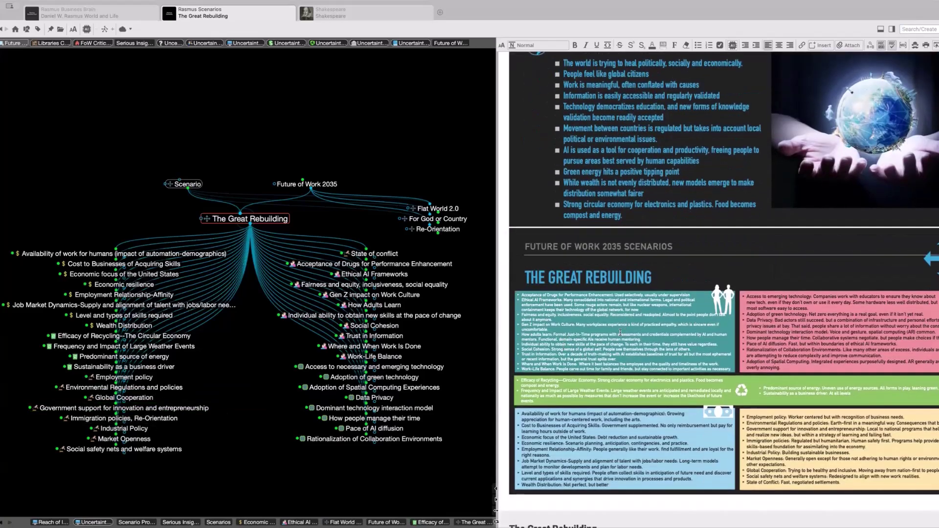